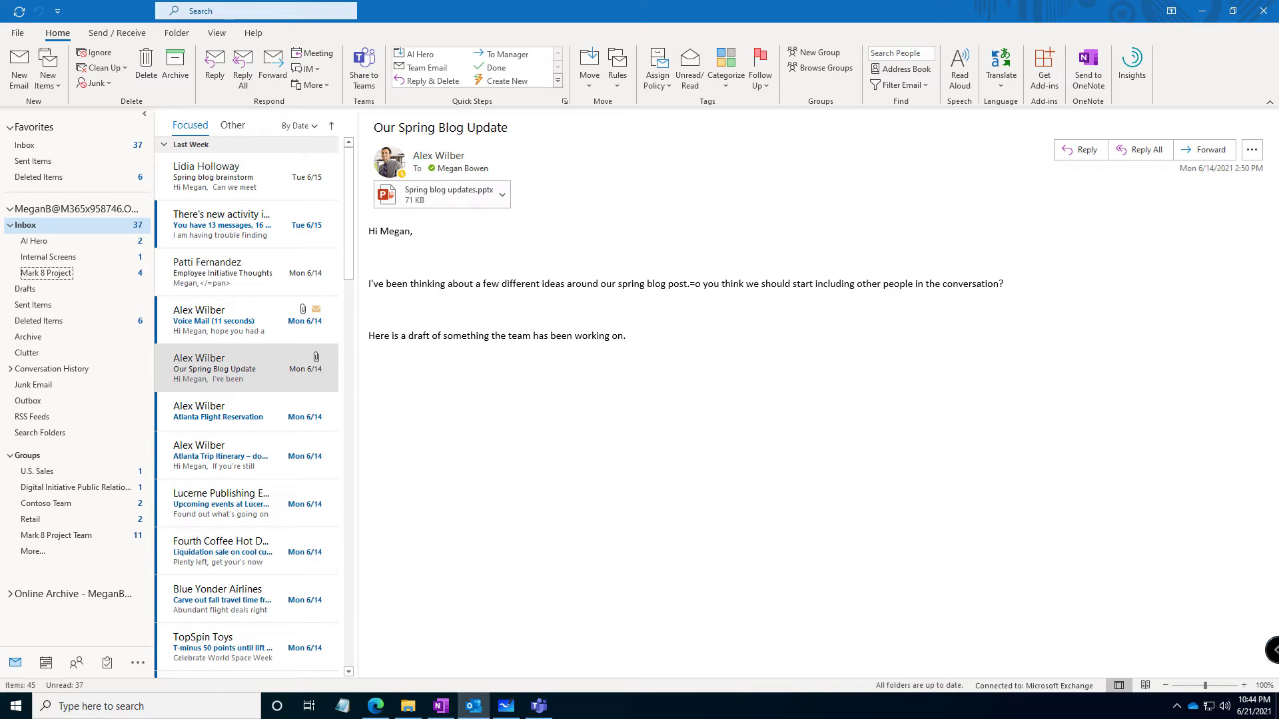
In OneNote, add a section named 'Emails' to the Mark 8 Project Team Notebook
left_click(442, 709)
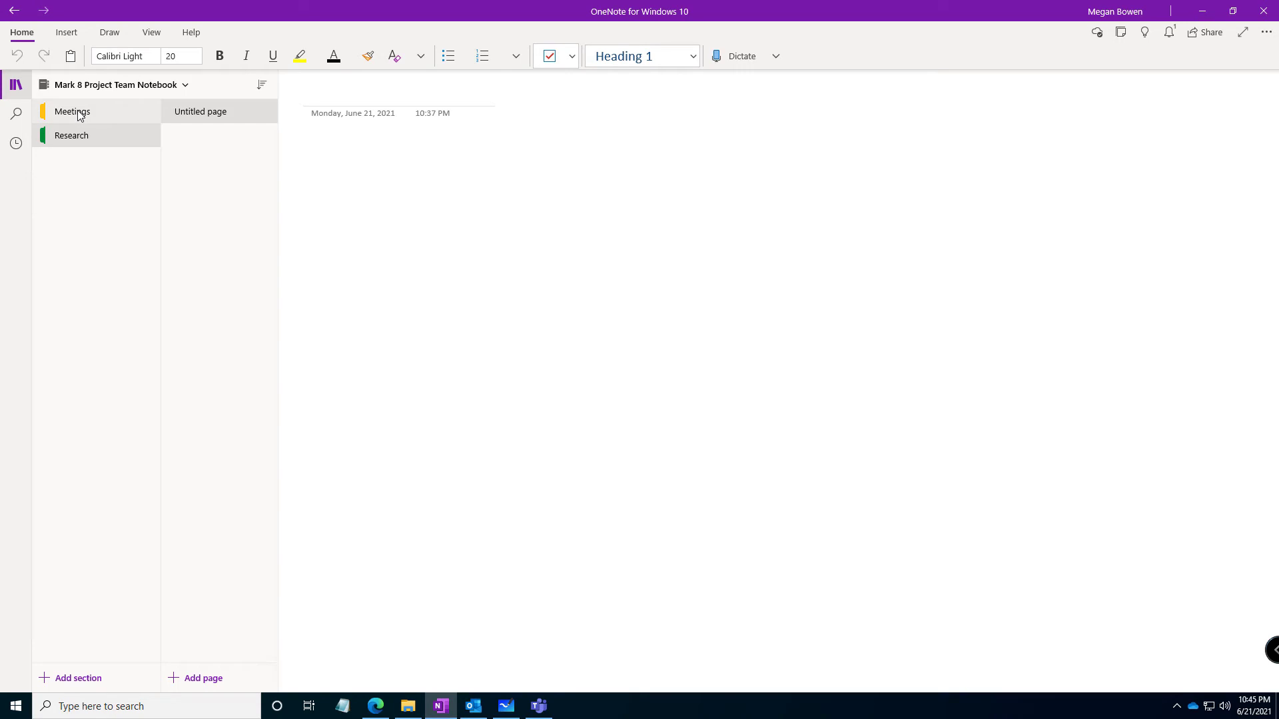
left_click(77, 679)
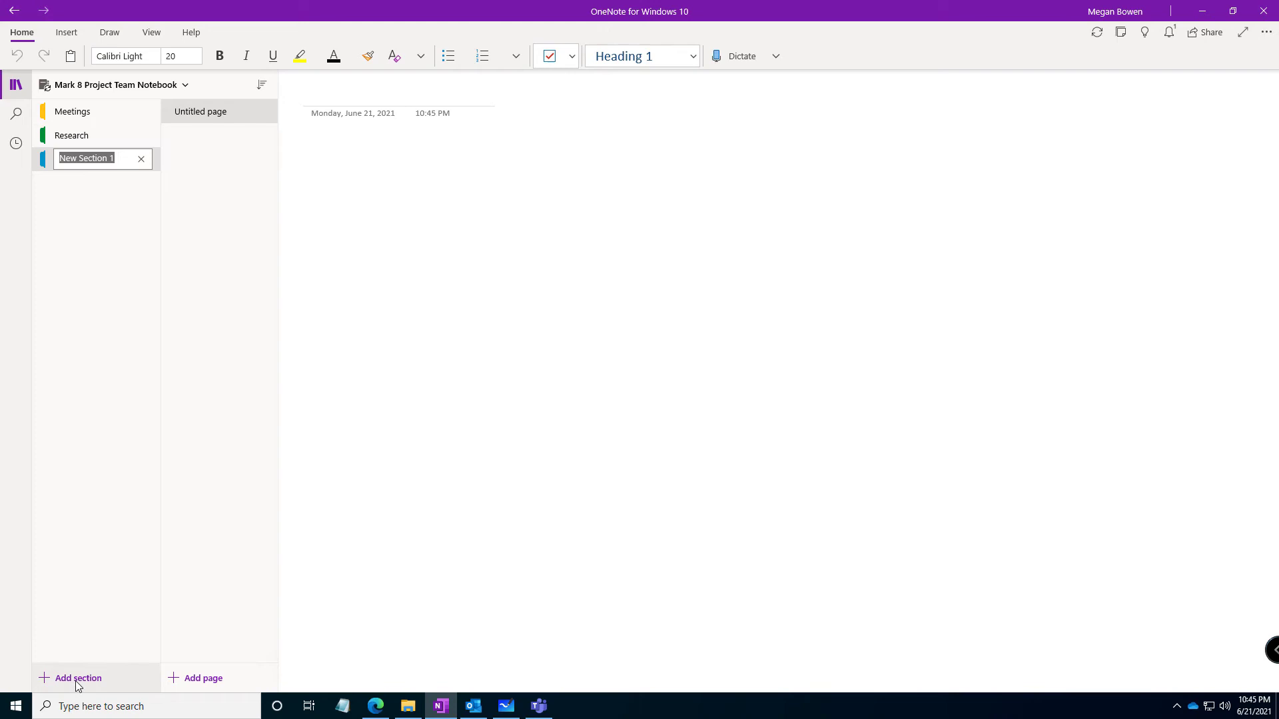
type("Emails")
key("Return")
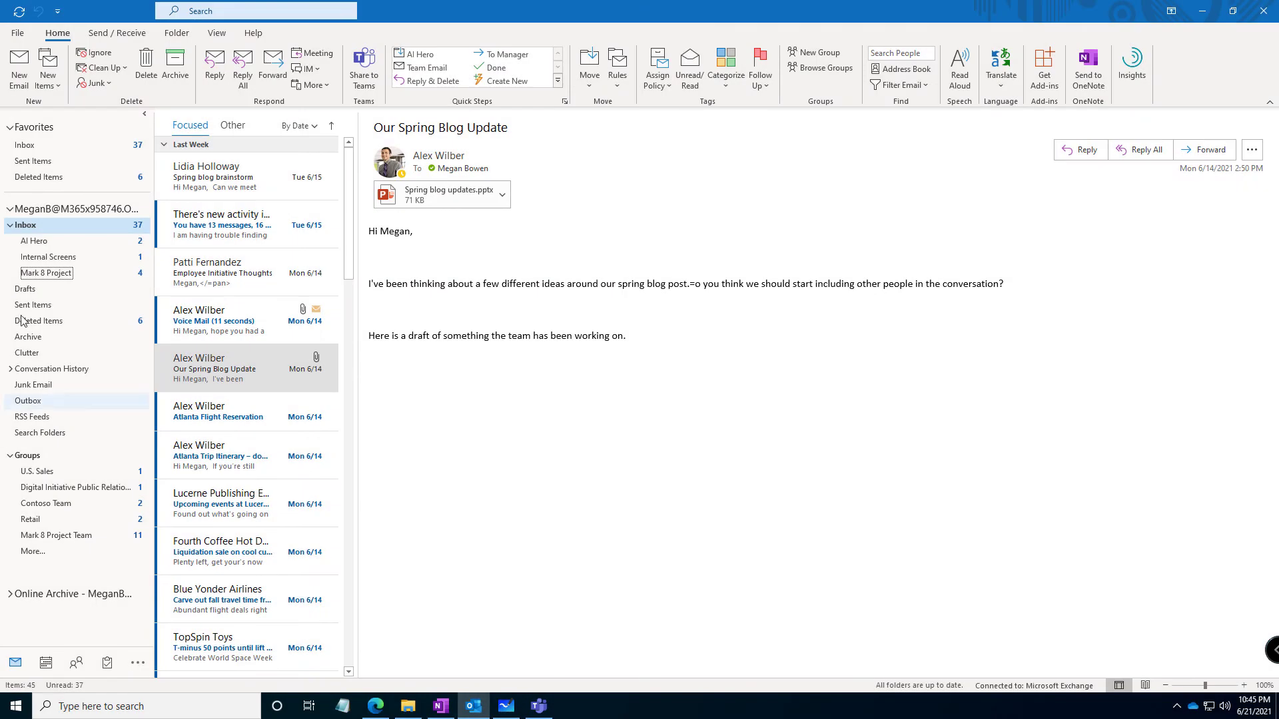
Open the Meeting update email from the Mark 8 Project folder
left_click(57, 274)
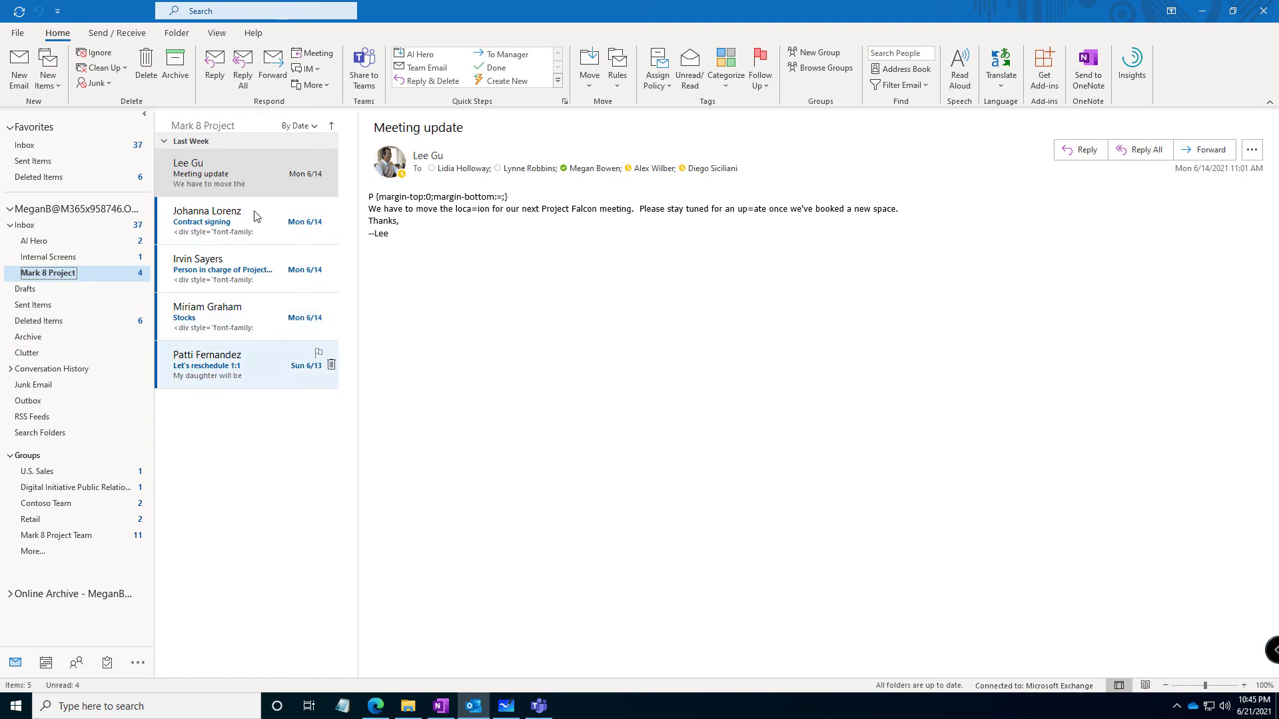
left_click(250, 175)
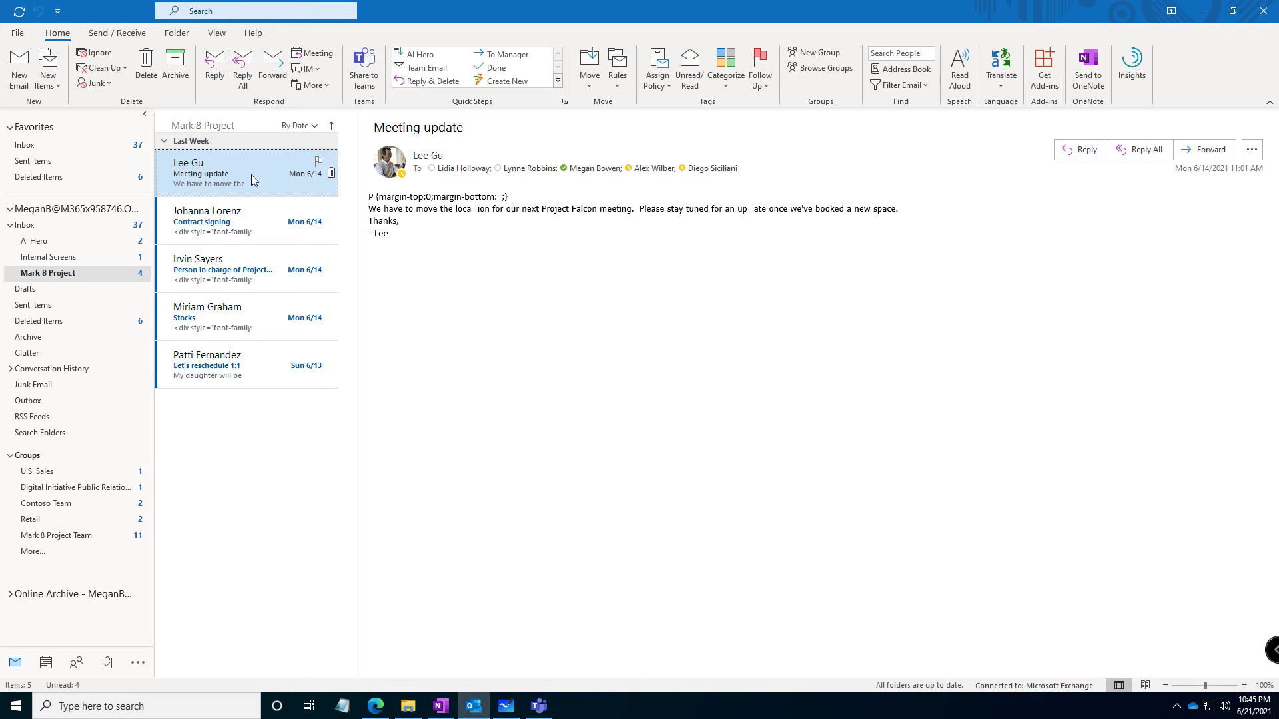
Send the Meeting update email to the notebook's Emails section and open the saved page in OneNote
left_click(1093, 81)
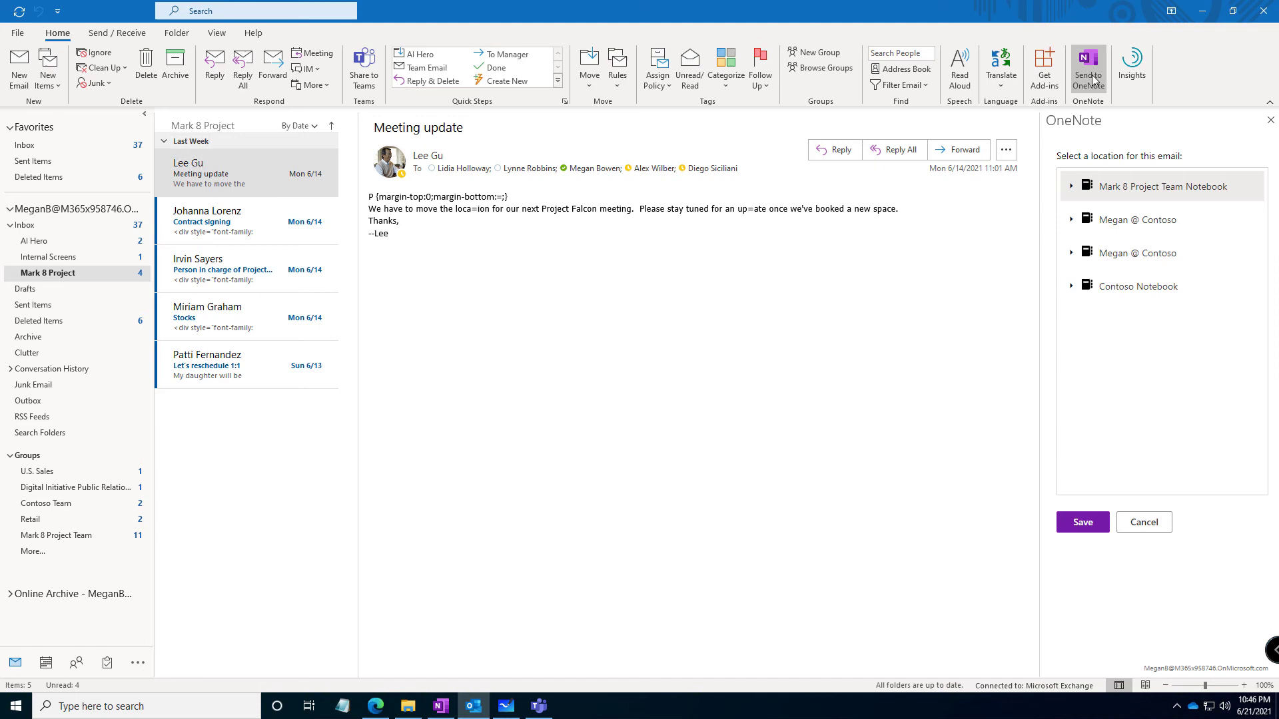
left_click(1071, 188)
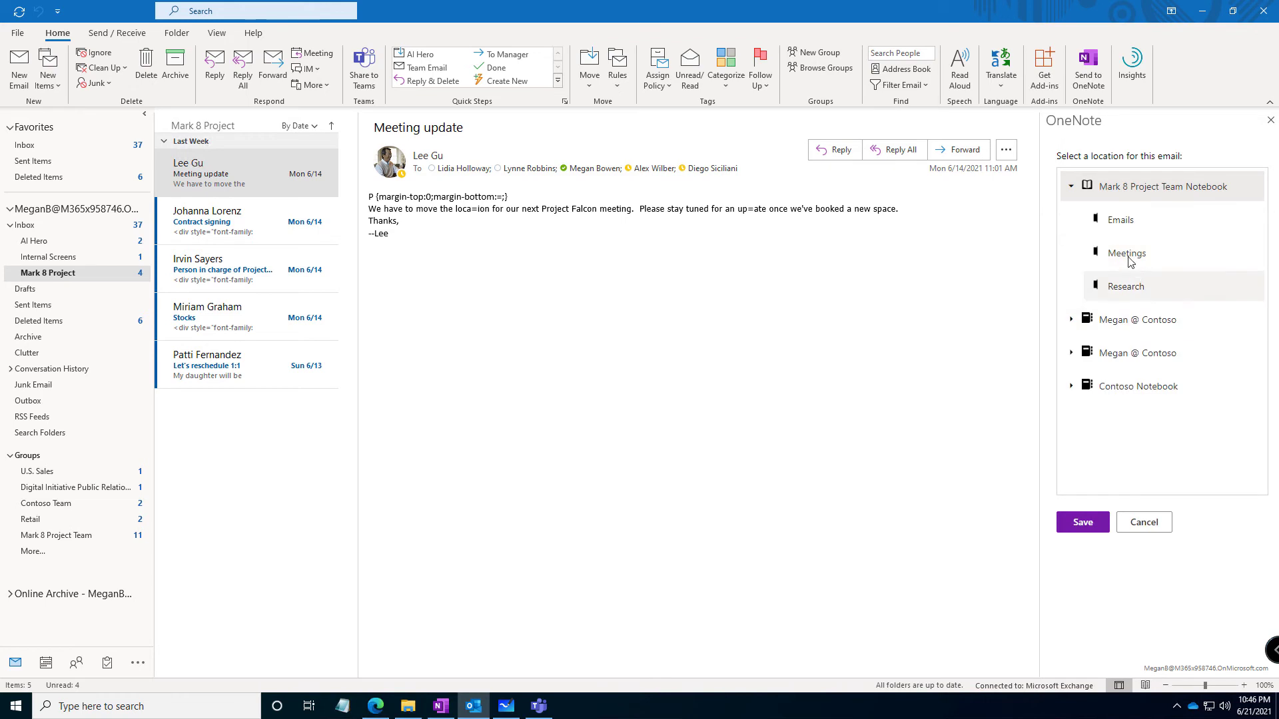
left_click(1124, 223)
left_click(1082, 524)
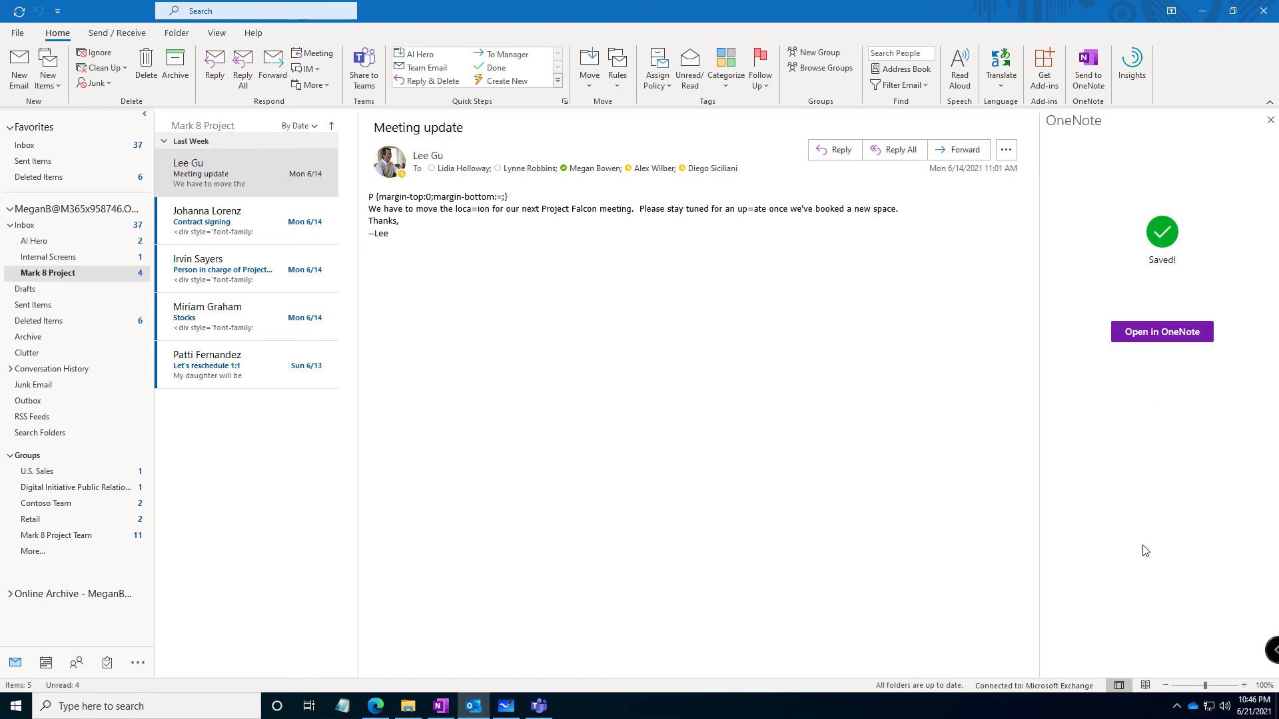
left_click(1154, 341)
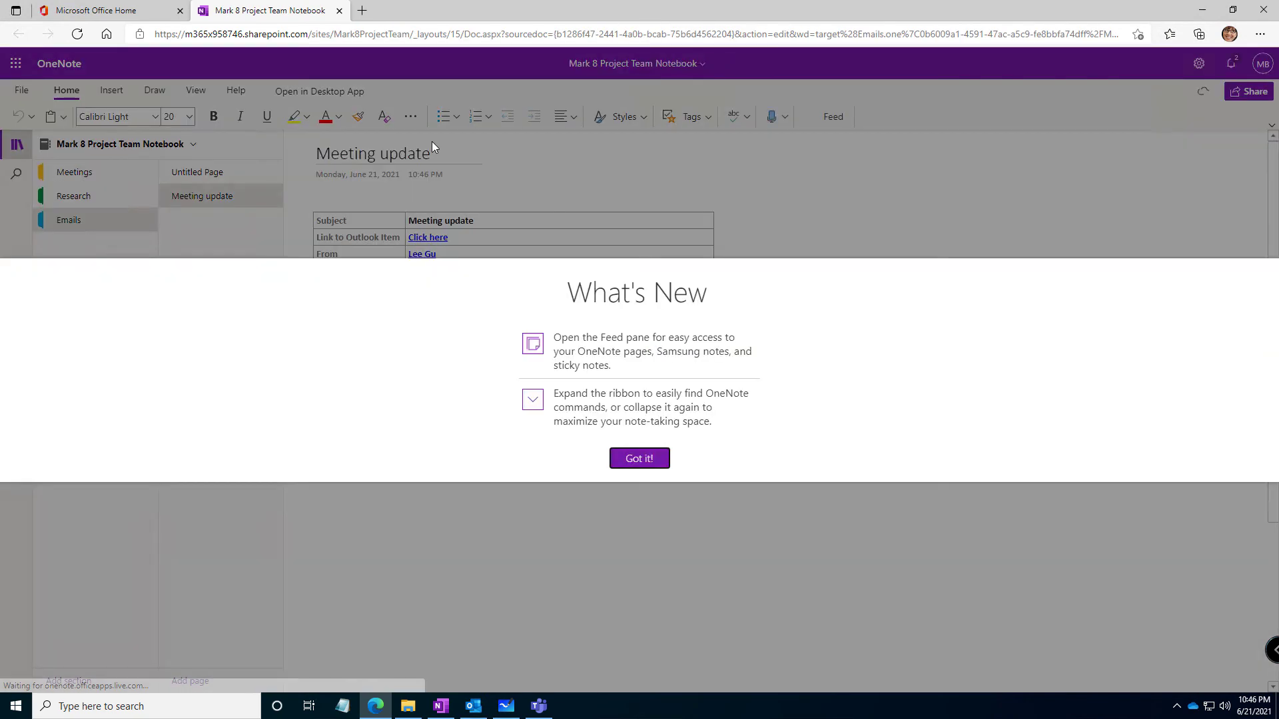
Dismiss OneNote's What's New notice and return to Outlook
left_click(636, 458)
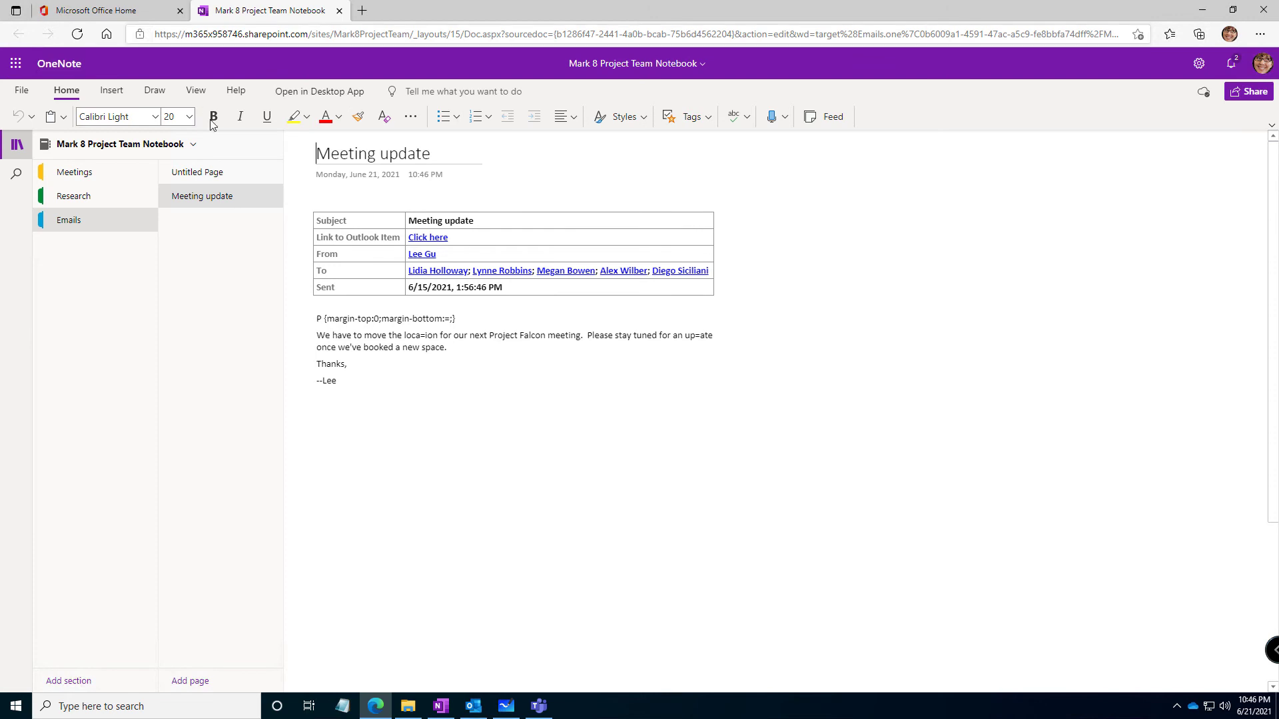
key("alt+Tab")
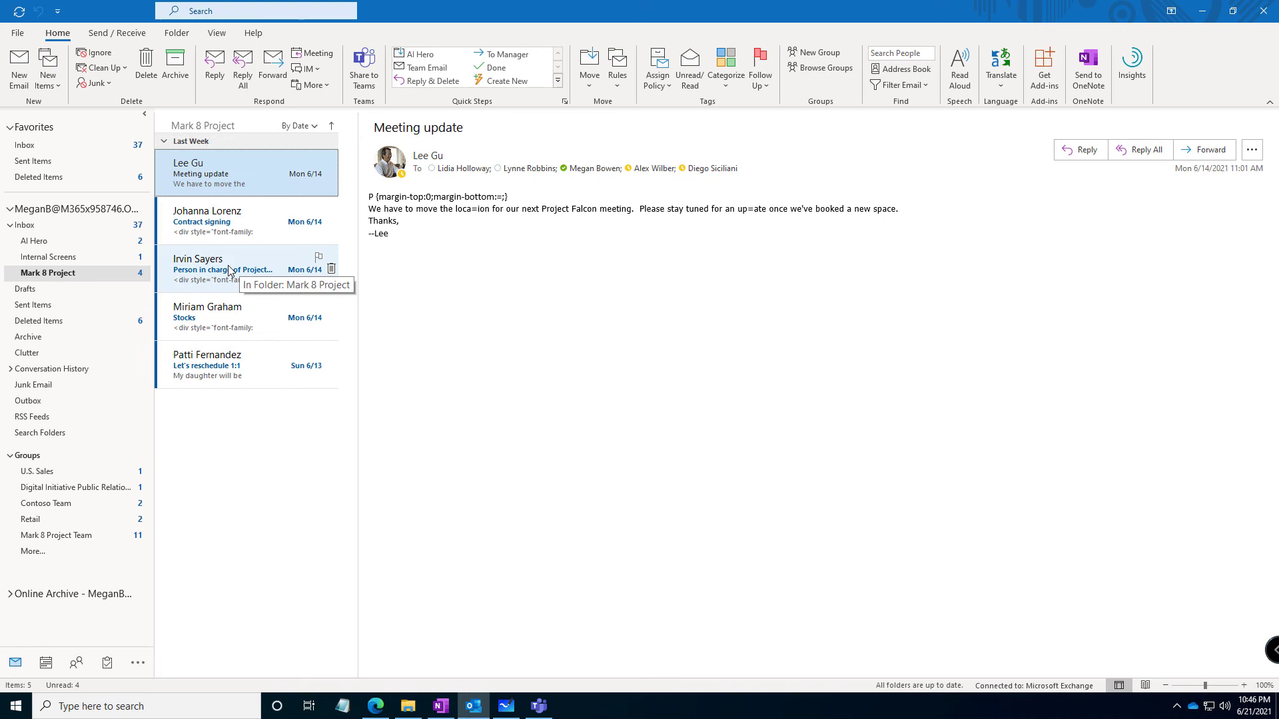
Send the Inbox's Voice Mail (11 seconds) email to the Emails section
left_click(91, 226)
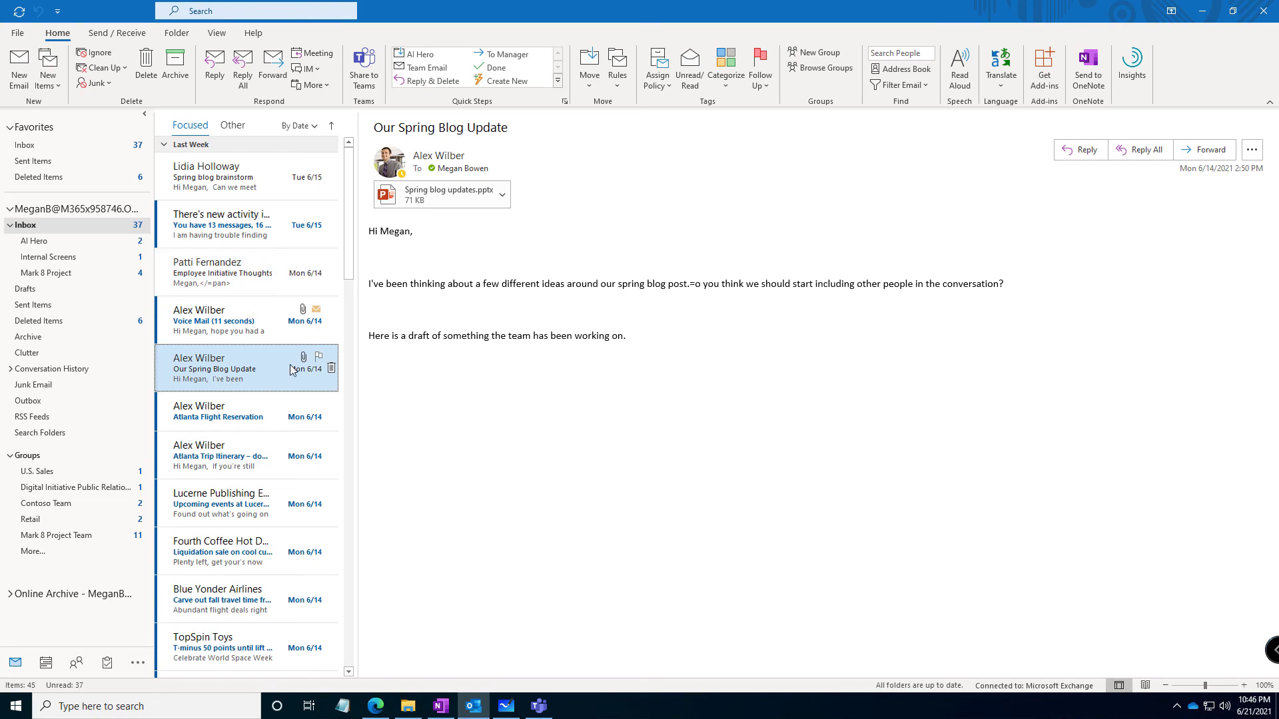
left_click(257, 320)
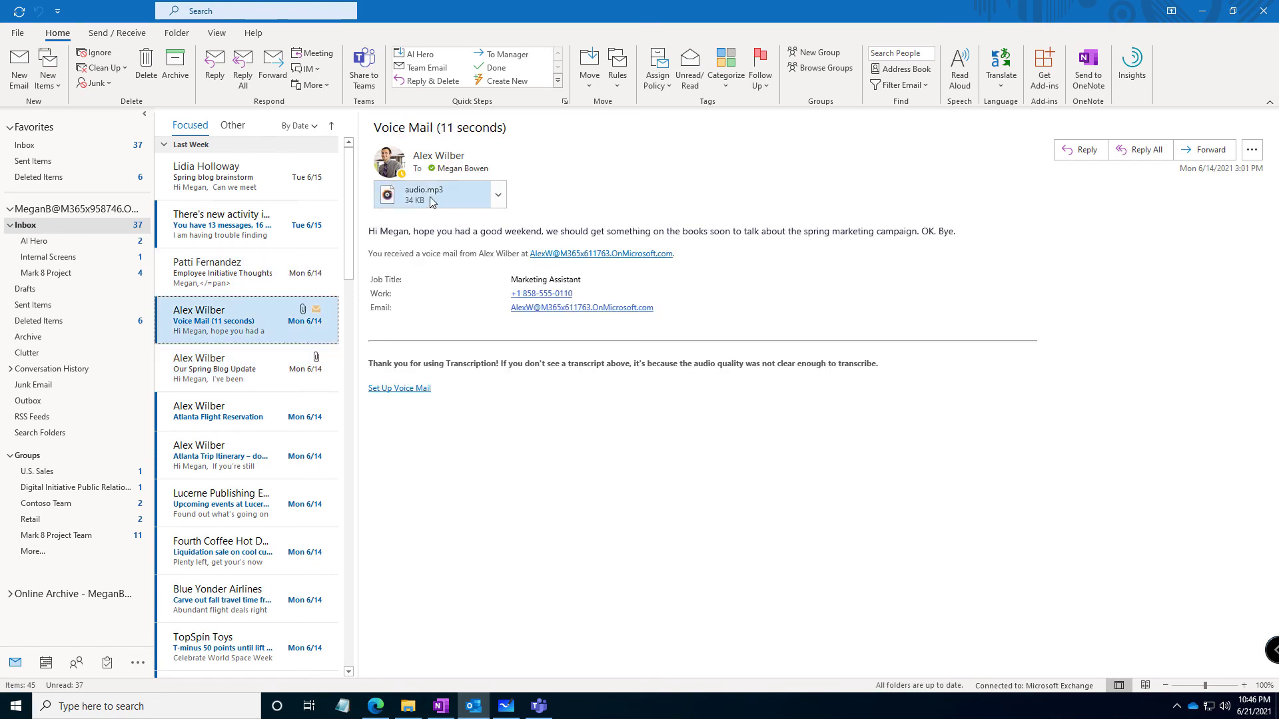
left_click(1086, 79)
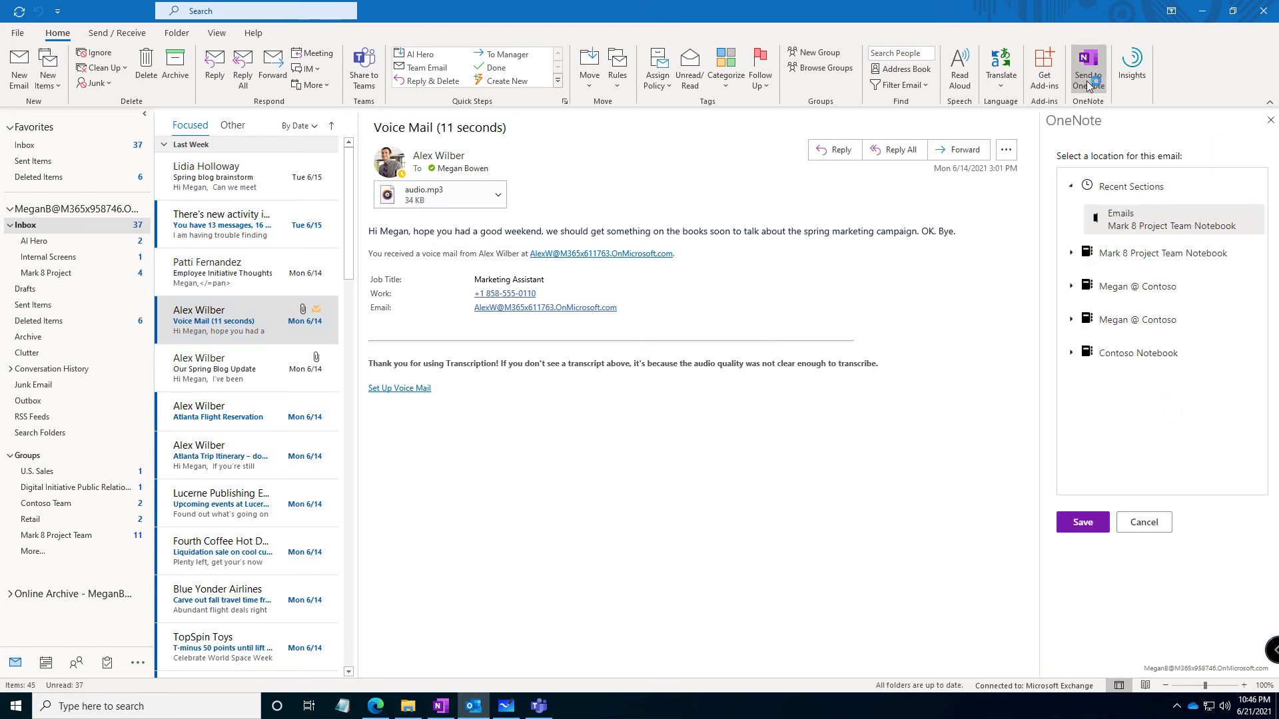
left_click(1084, 523)
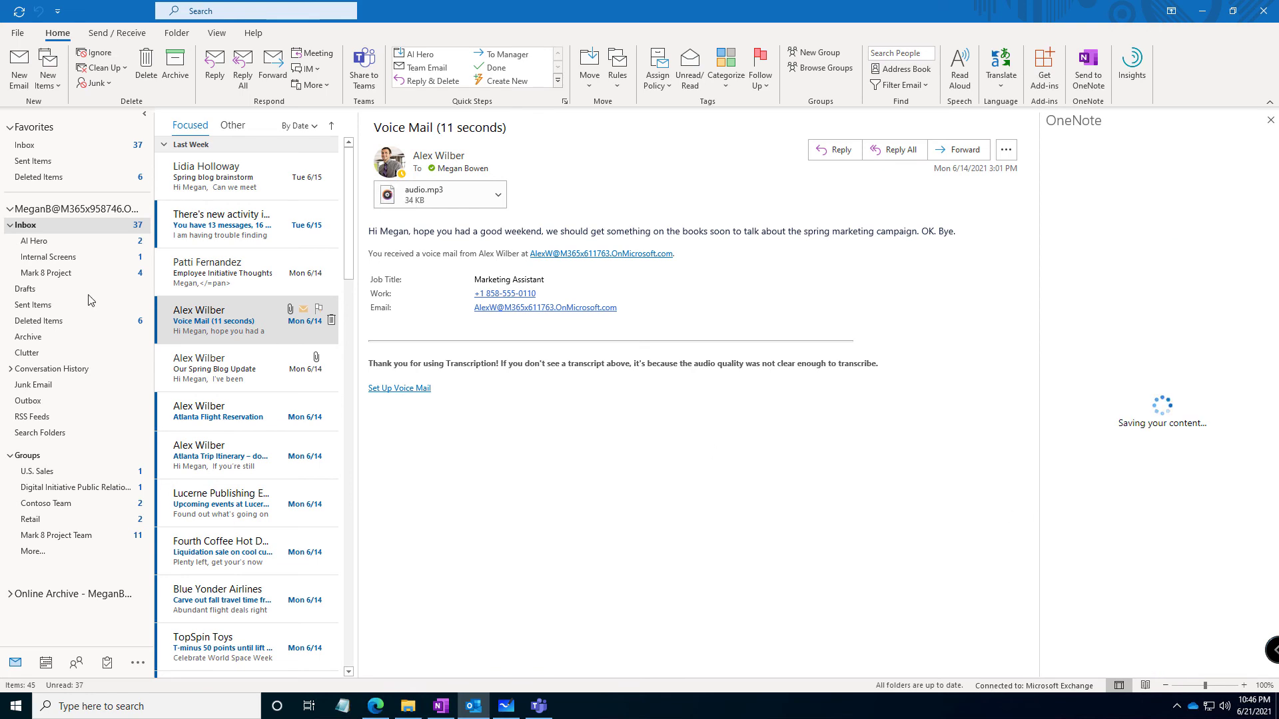
Send the Our Spring Blog Update email to the Emails section too
left_click(222, 377)
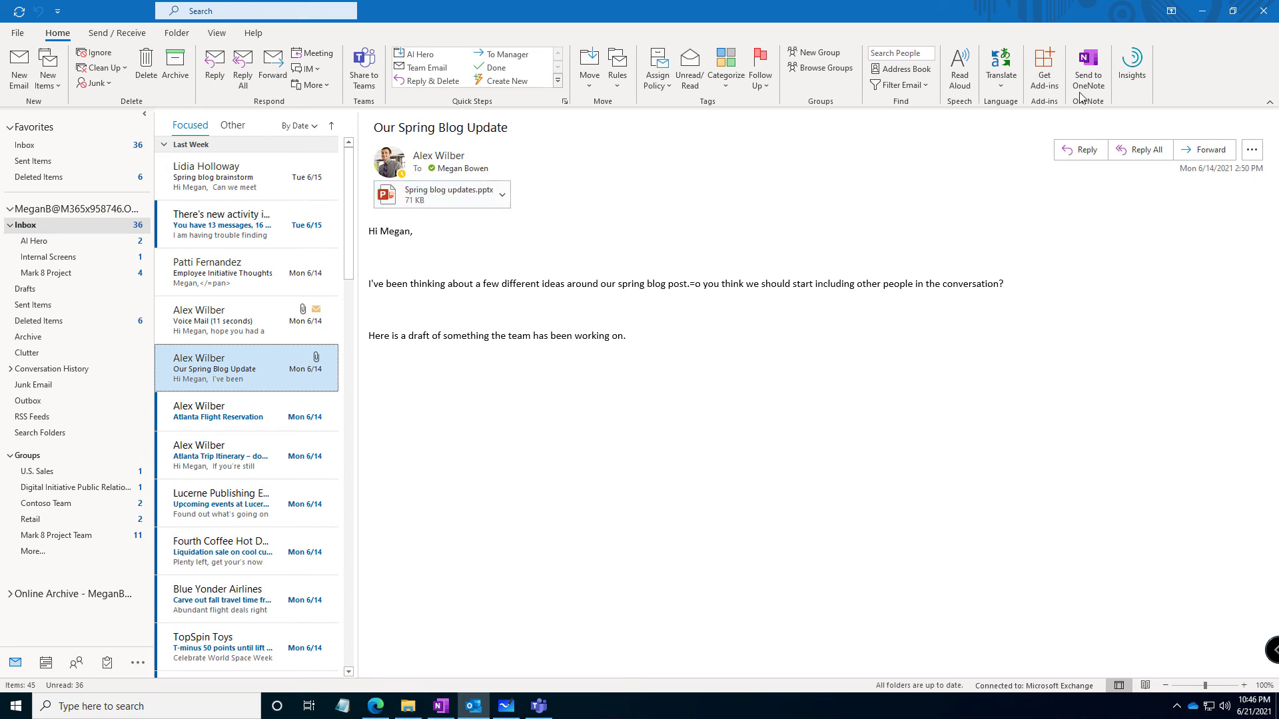
left_click(1088, 73)
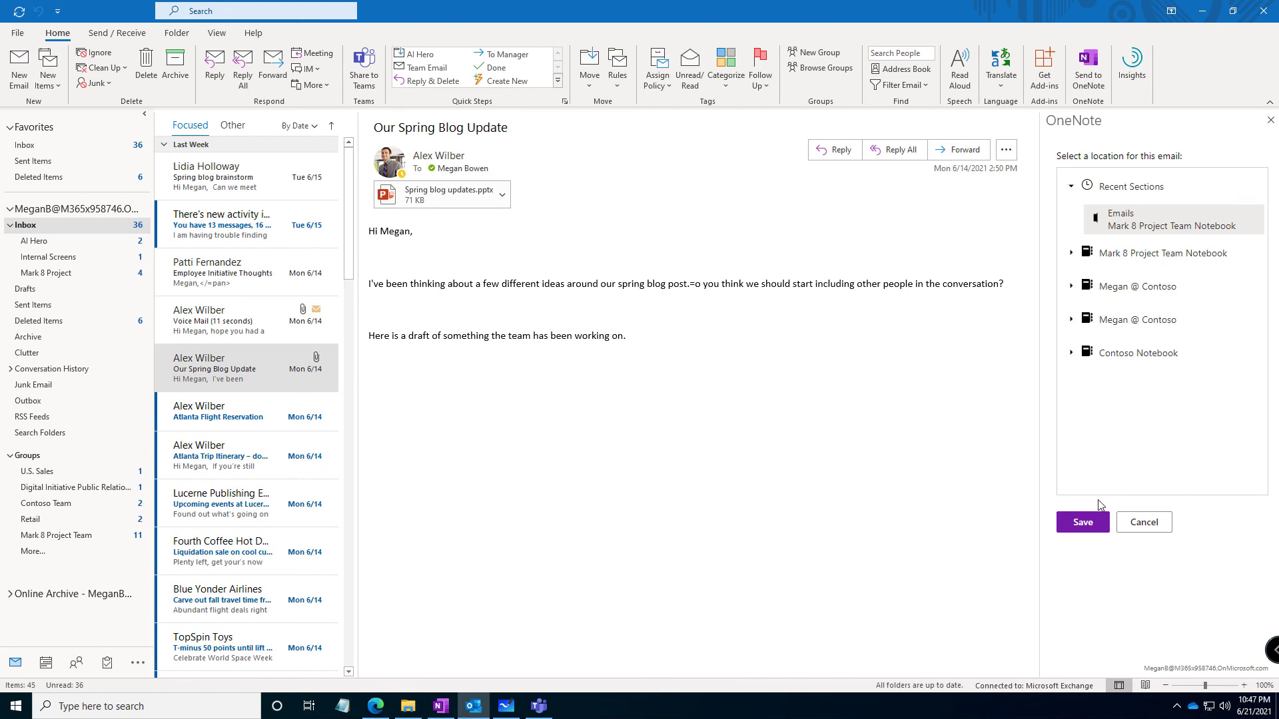
left_click(1083, 522)
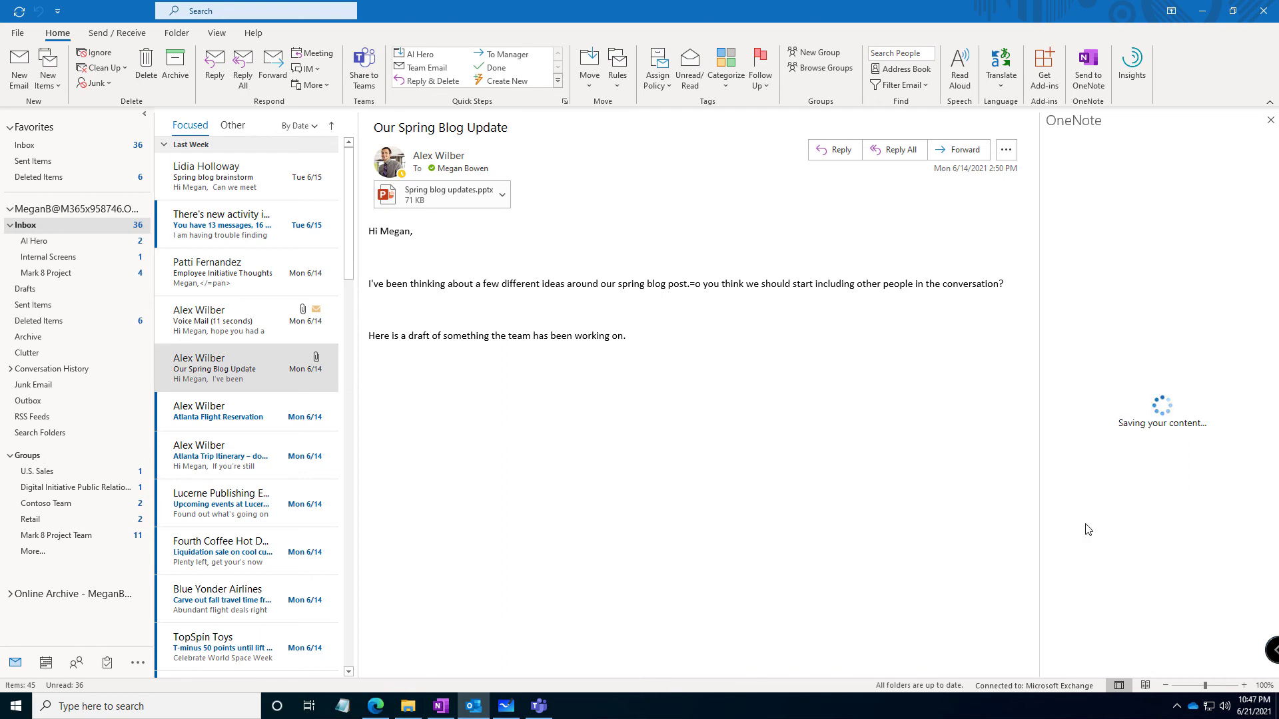
Review the Meeting update, Voice Mail and Our Spring Blog Update pages in OneNote's Emails section
left_click(453, 703)
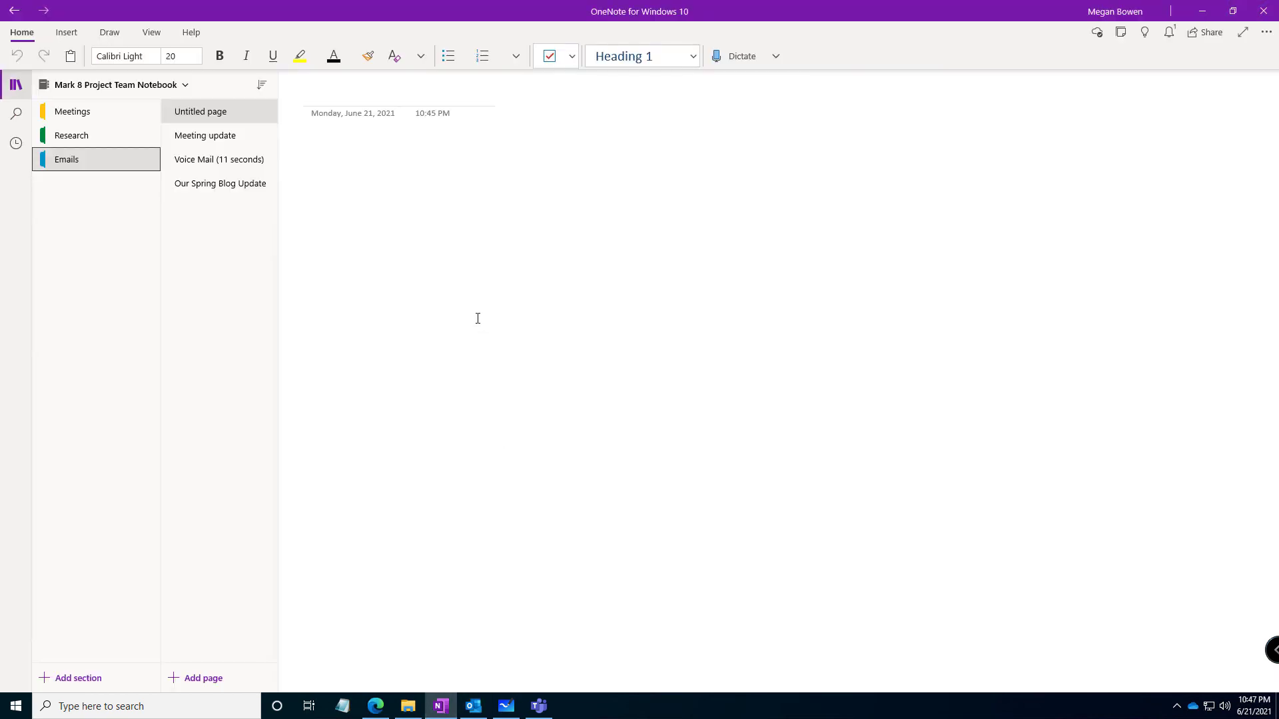
left_click(212, 135)
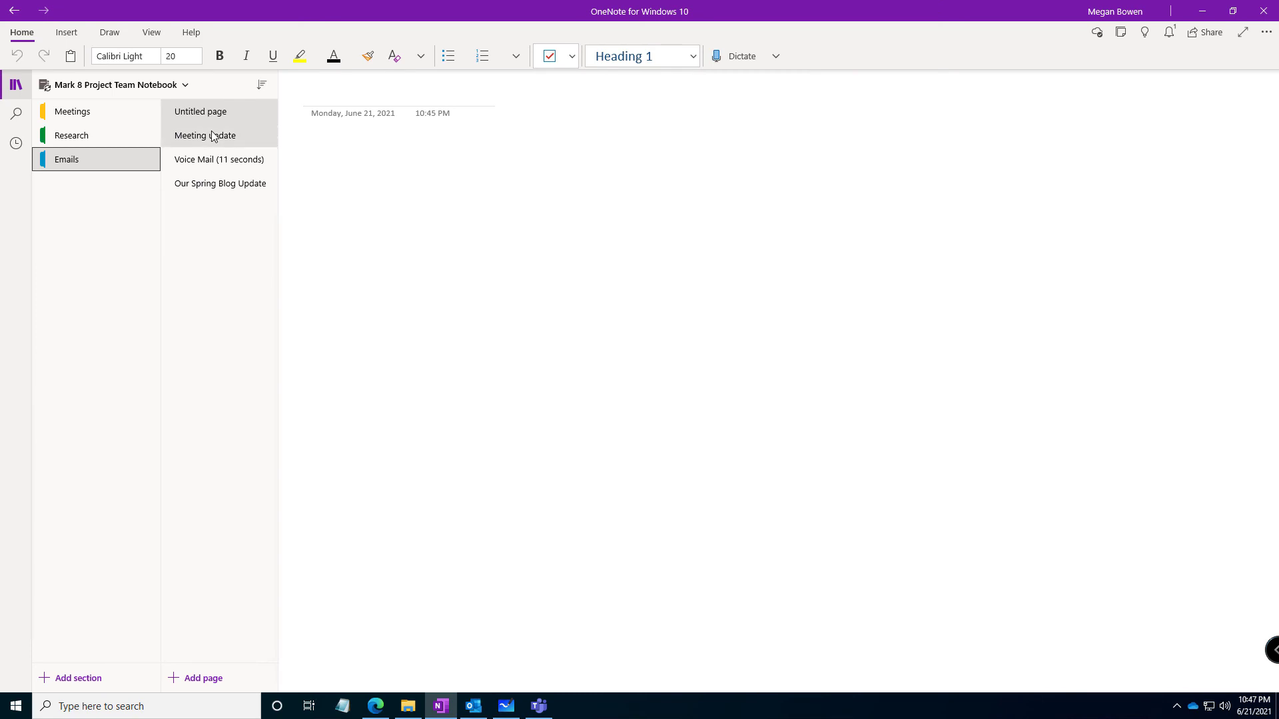
left_click(213, 159)
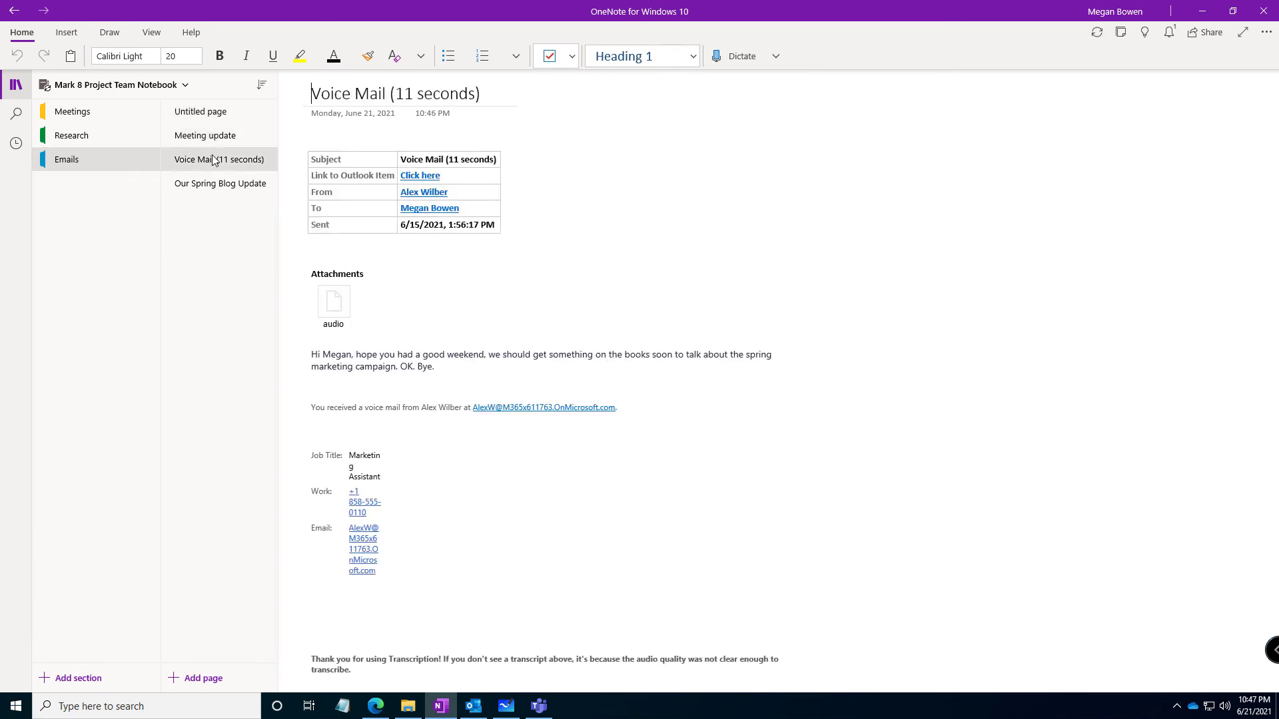
left_click(210, 186)
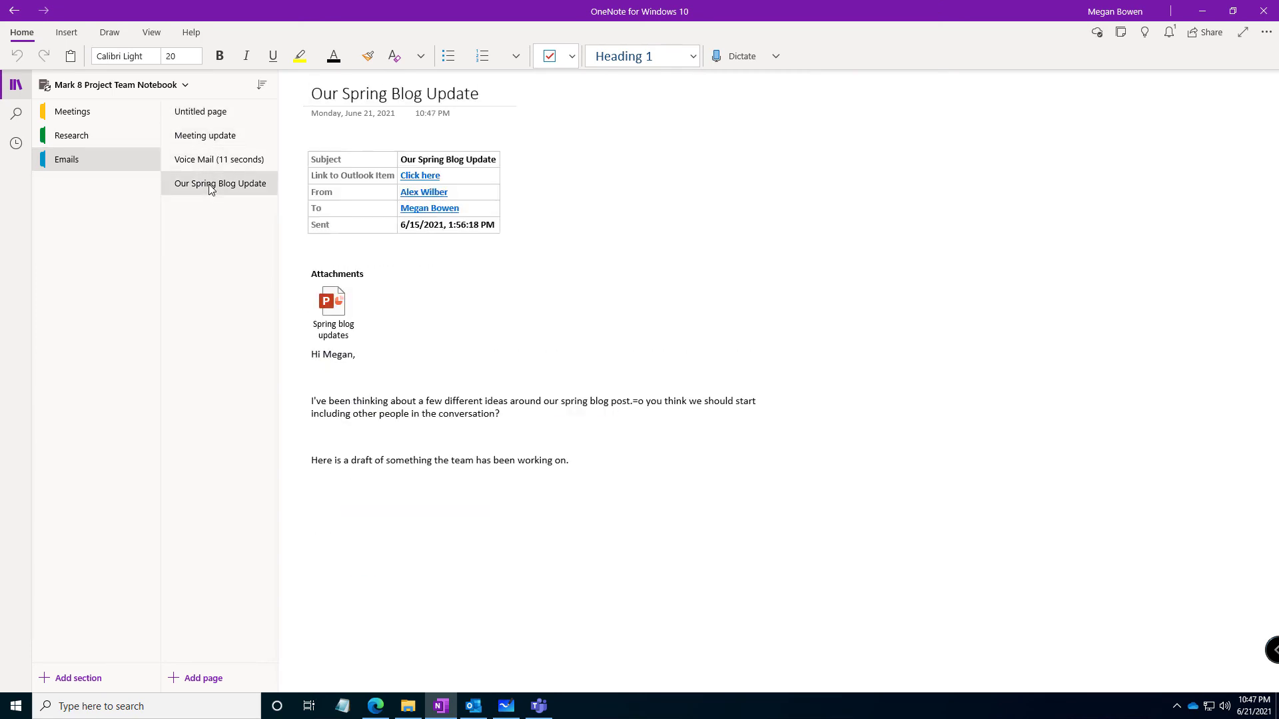
Open the Spring blog updates presentation attachment, close it, and return to the Voice Mail page
left_click(332, 311)
double_click(331, 311)
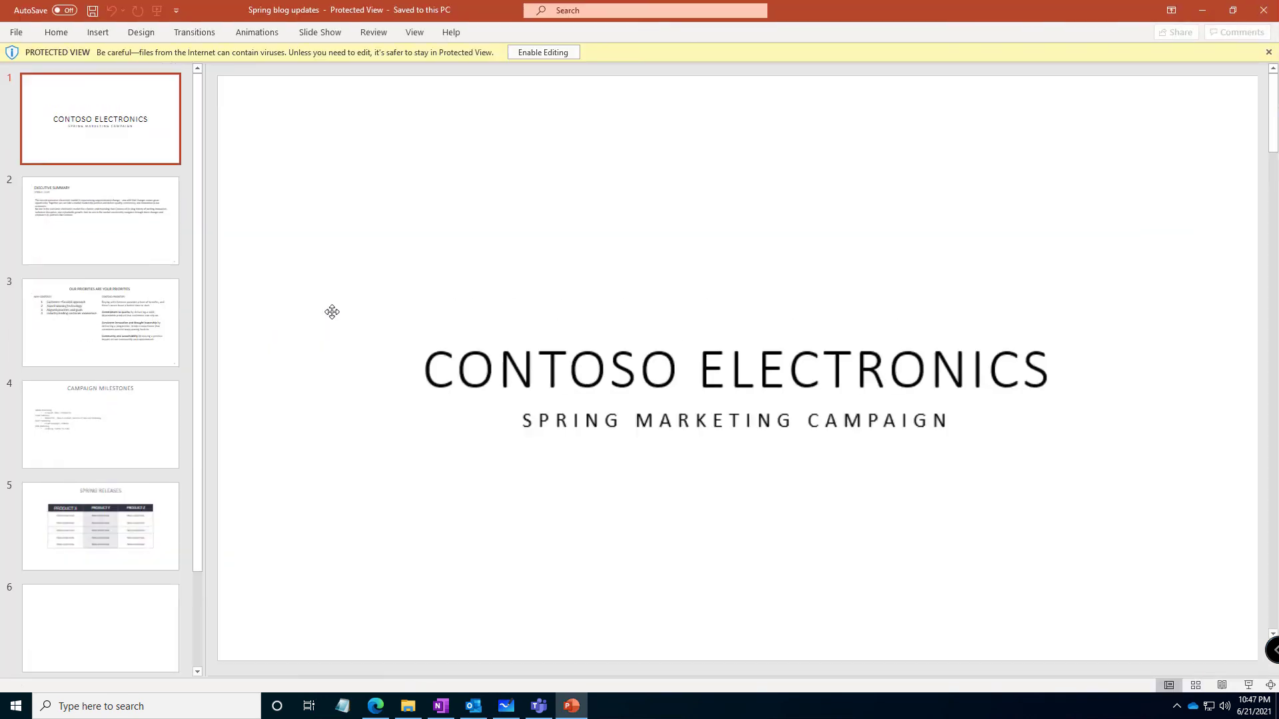
left_click(1263, 11)
left_click(220, 159)
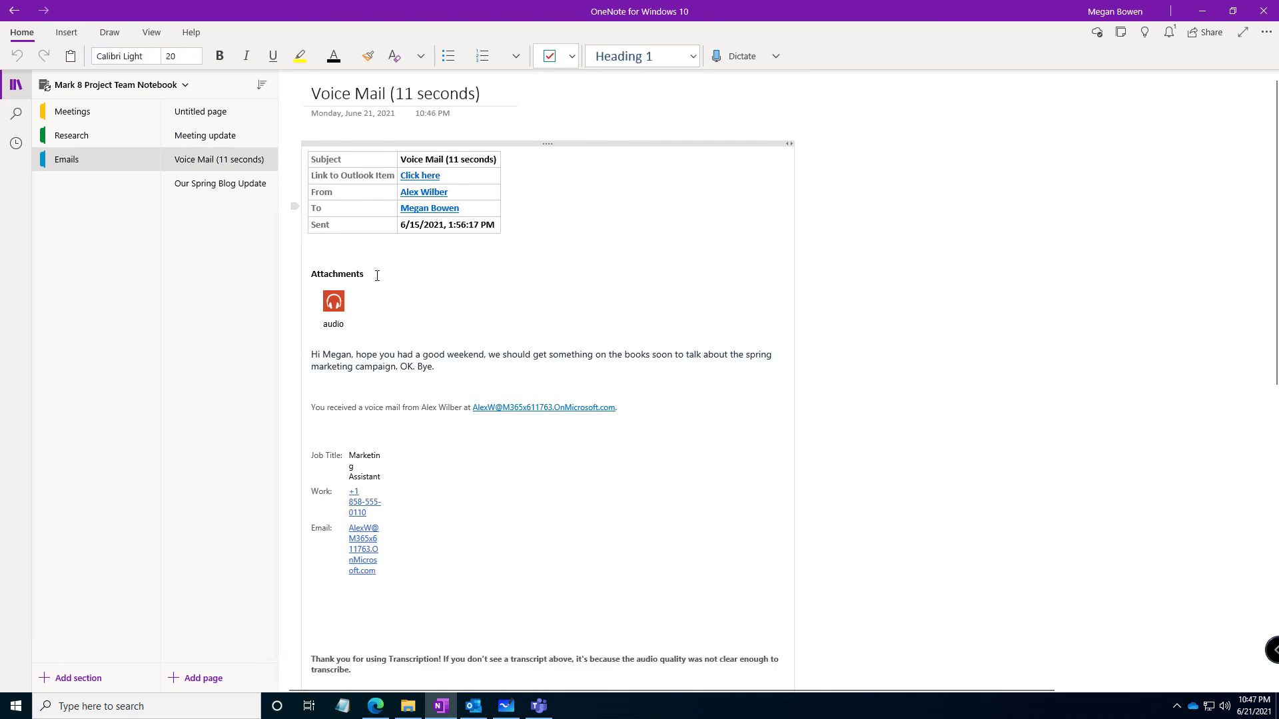
double_click(333, 302)
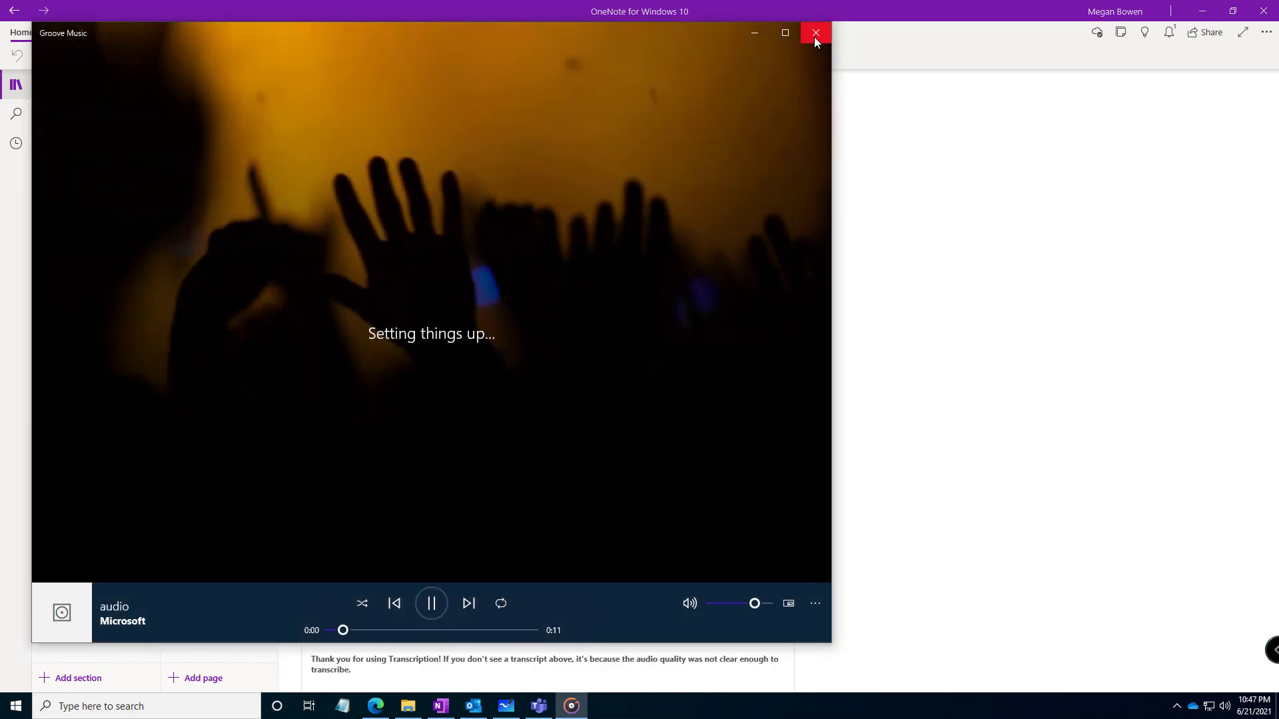
left_click(813, 38)
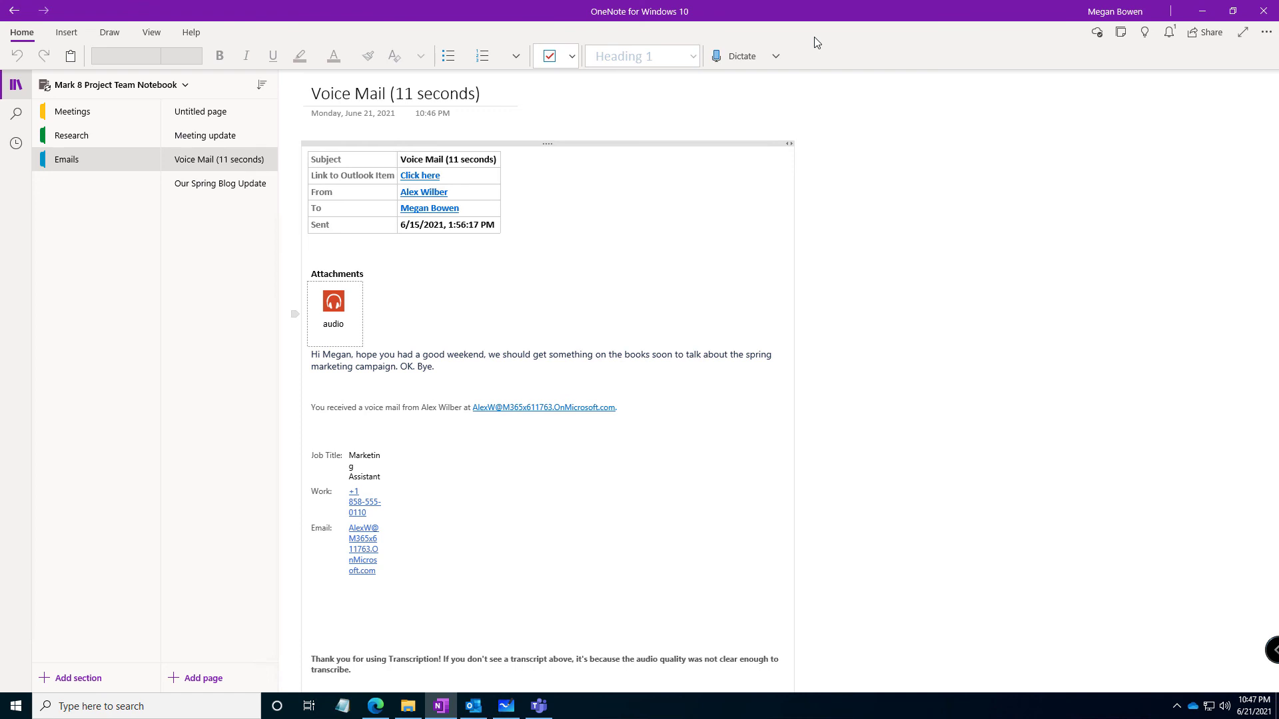
key("F6")
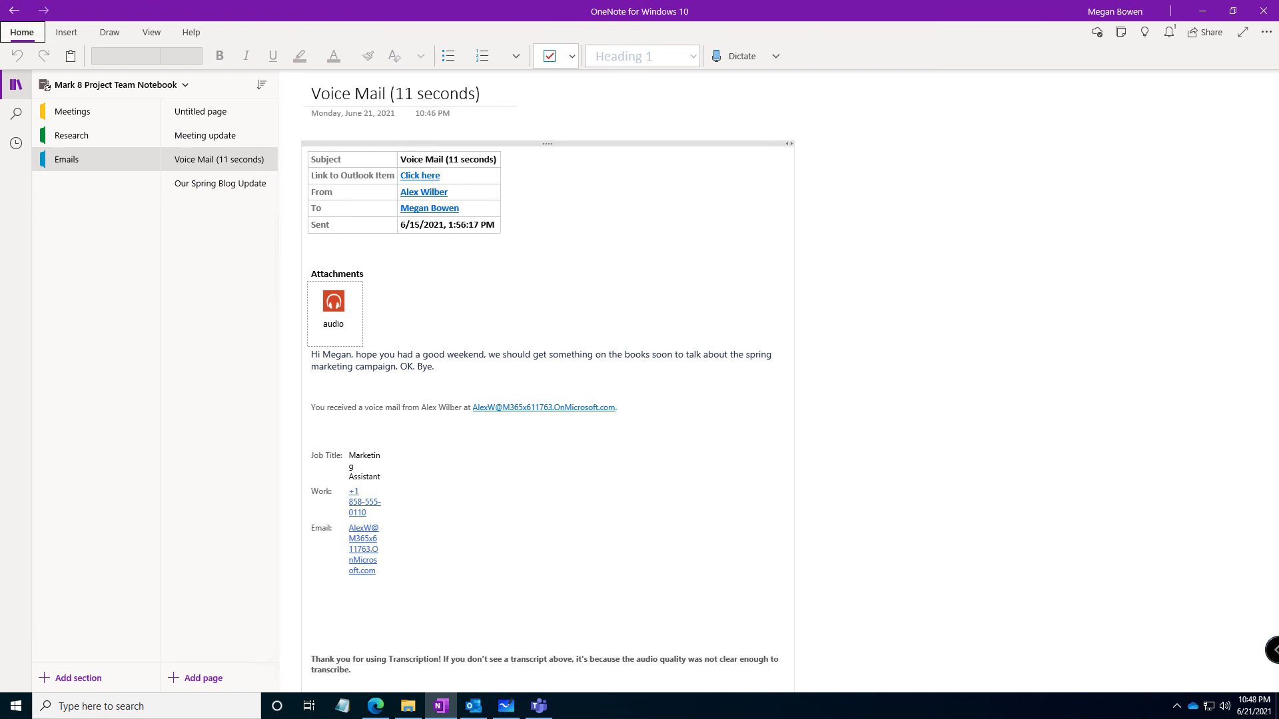